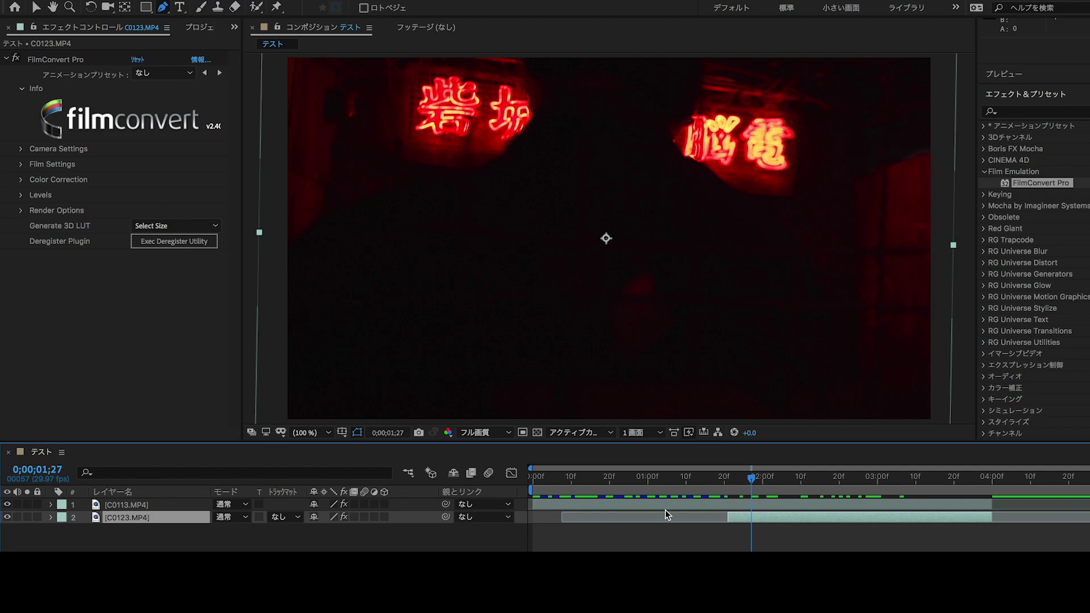
Hide the C0113.MP4 neon layer to check the window footage, then show it again at 0;00;01;21
left_click(679, 507)
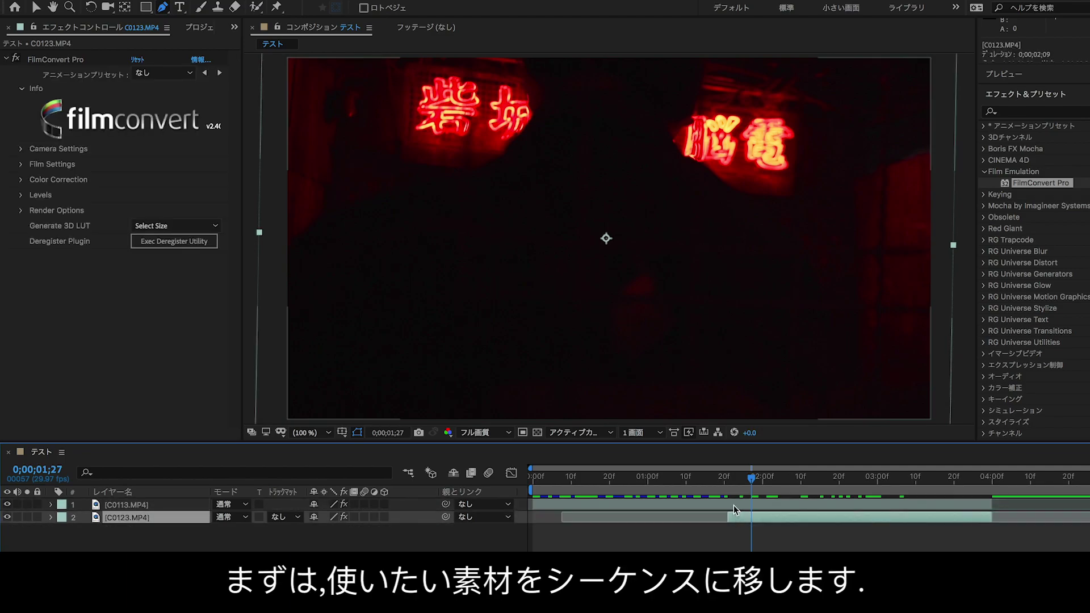
left_click(6, 505)
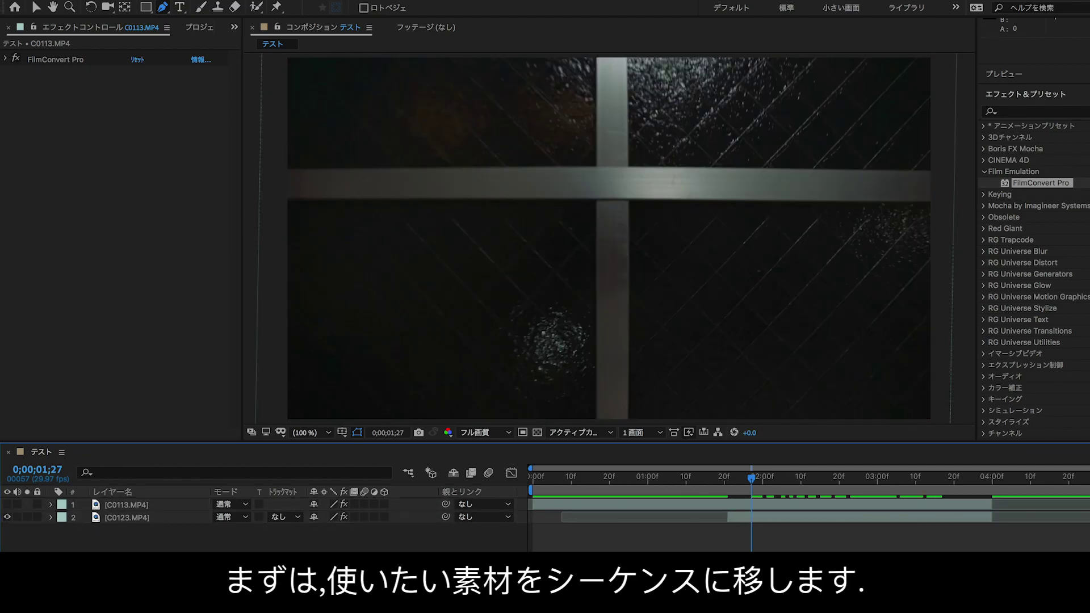
mouse_move(751, 478)
left_mouse_down()
mouse_move(936, 491)
mouse_move(728, 488)
left_mouse_up()
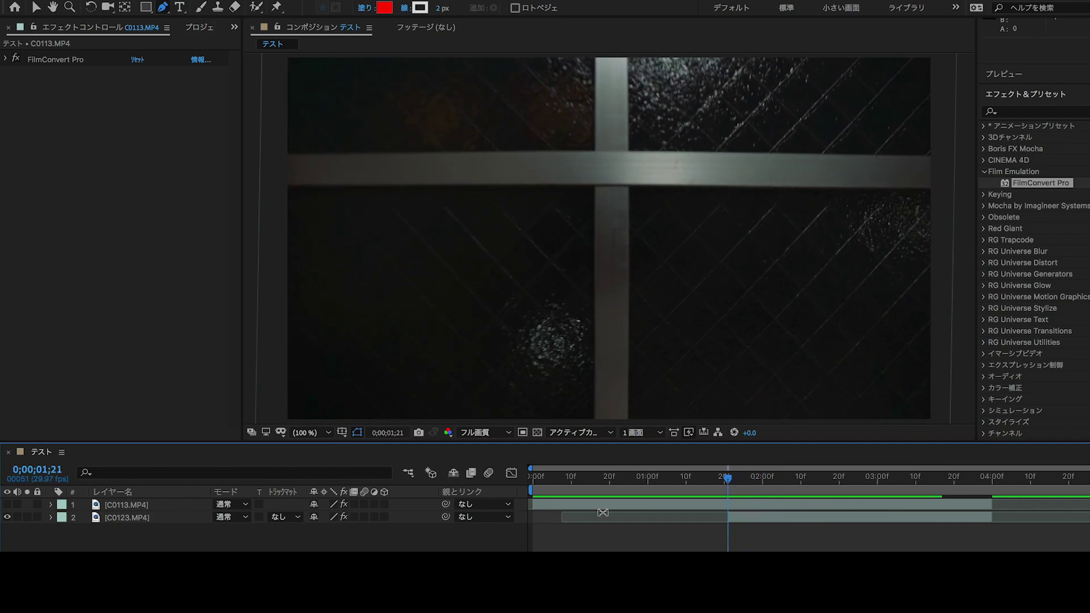
left_click(8, 505)
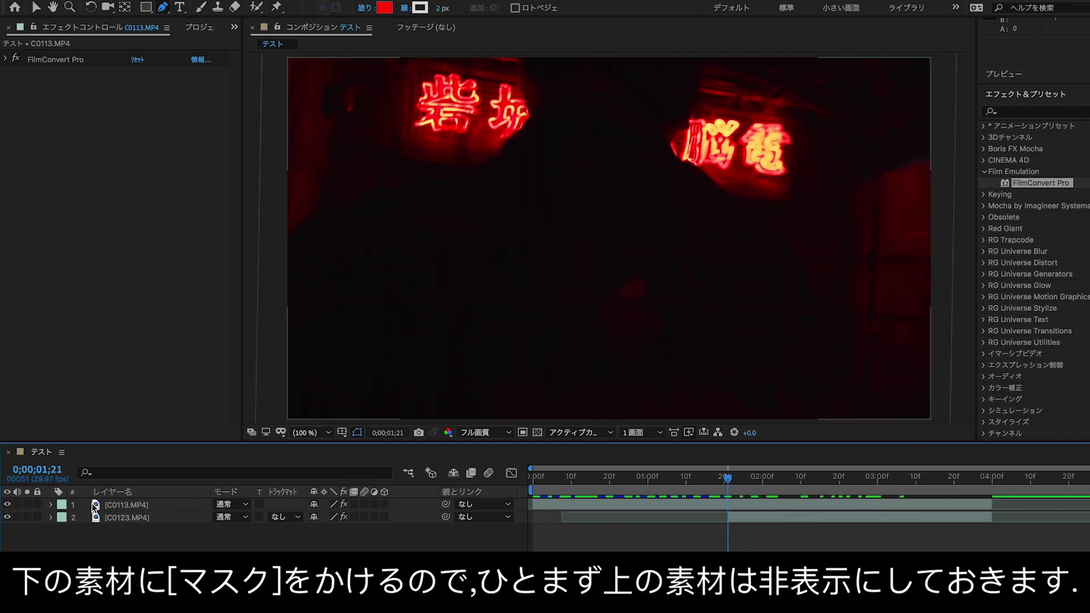
Hide the neon layer and duplicate the C0123.MP4 window footage layer with copy and paste
left_click(121, 505)
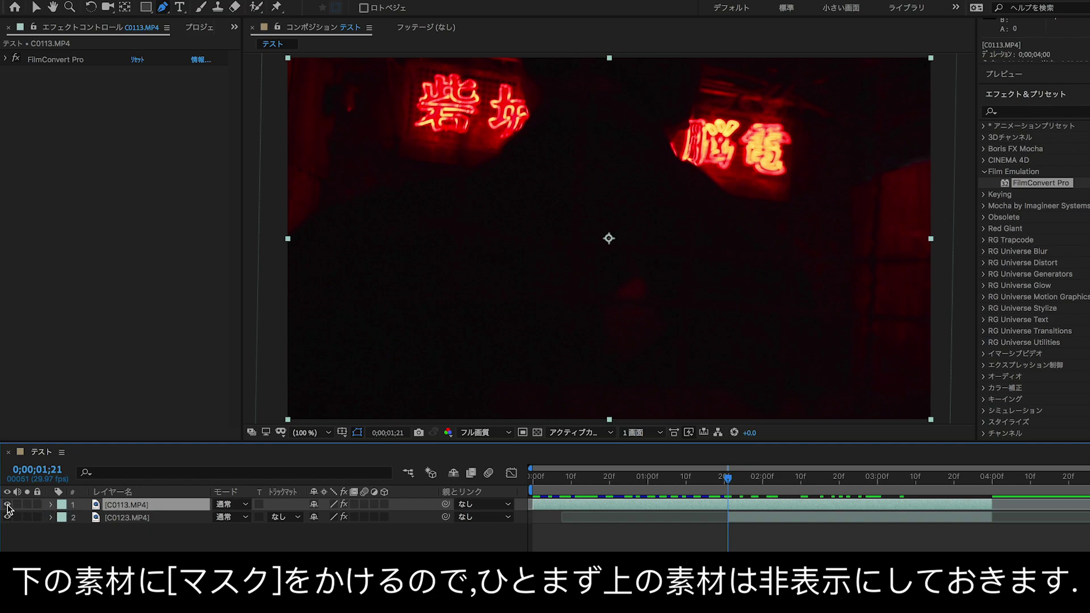
left_click(8, 505)
left_click(120, 518)
key("ctrl+c")
key("ctrl+v")
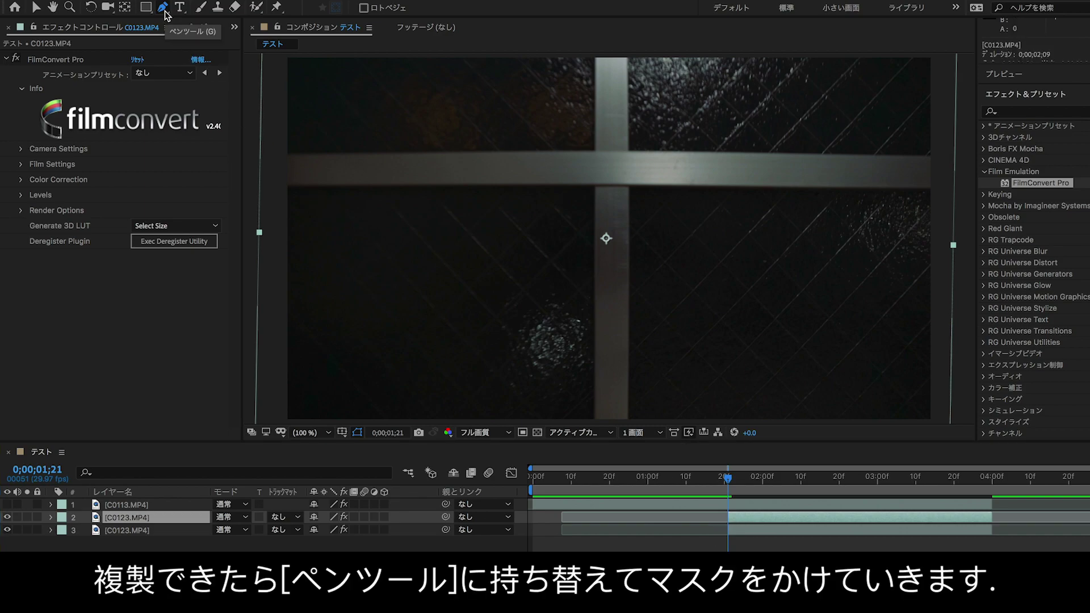
At 50% viewer zoom, draw a closed rectangular mask around the whole upper C0123.MP4 frame
left_click(328, 434)
left_click(323, 313)
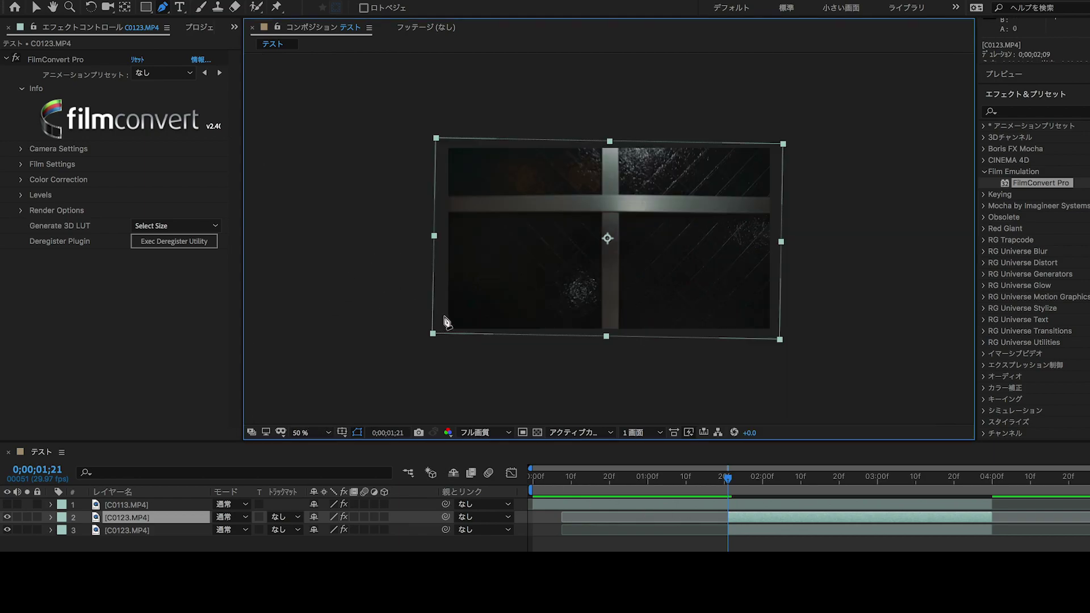
left_click(447, 144)
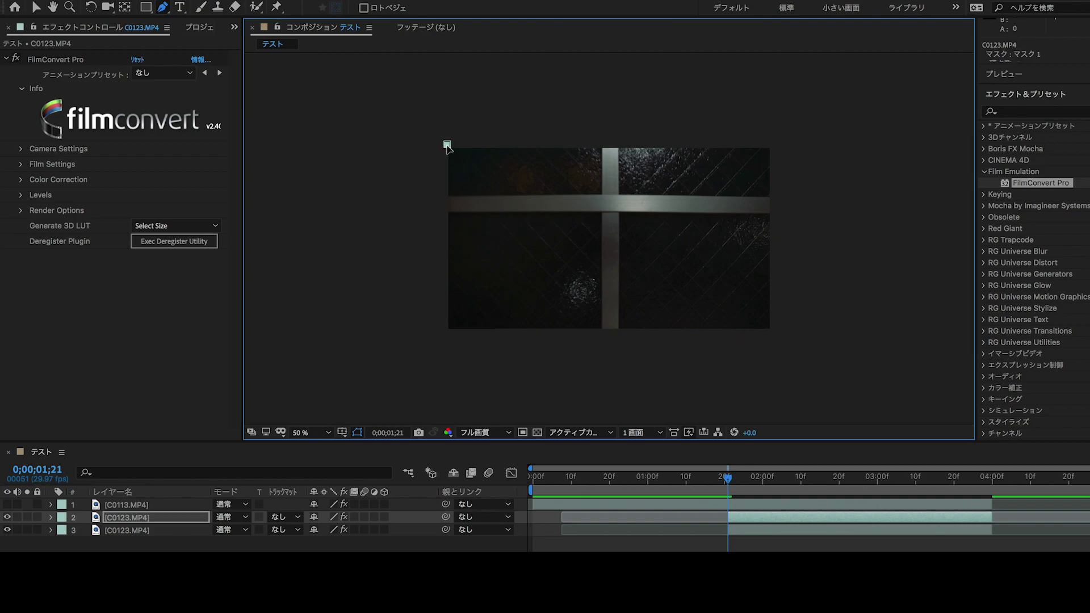
left_click(447, 335)
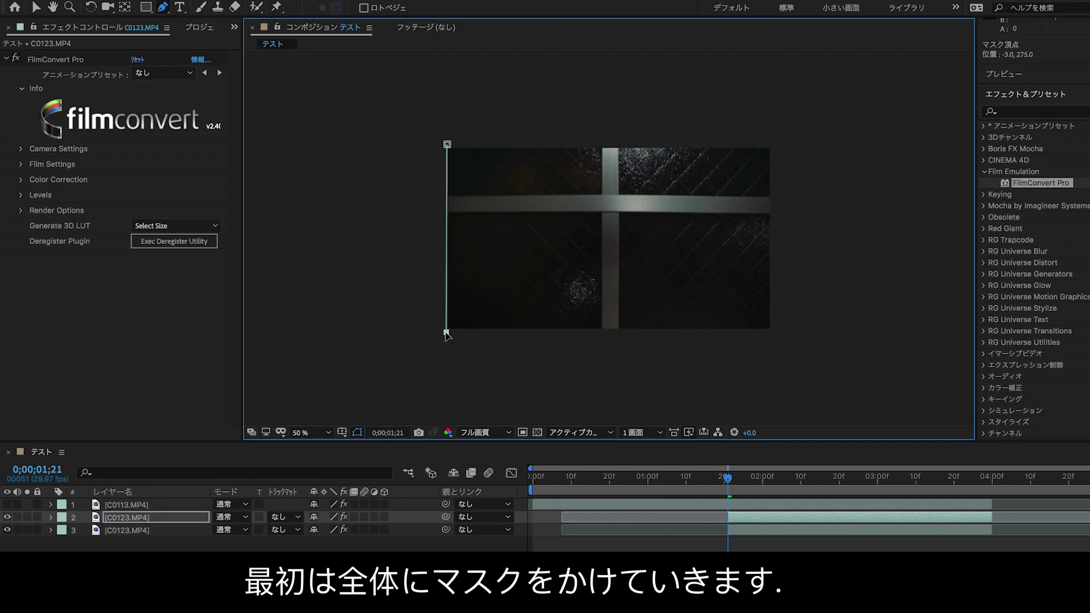
left_click(771, 330)
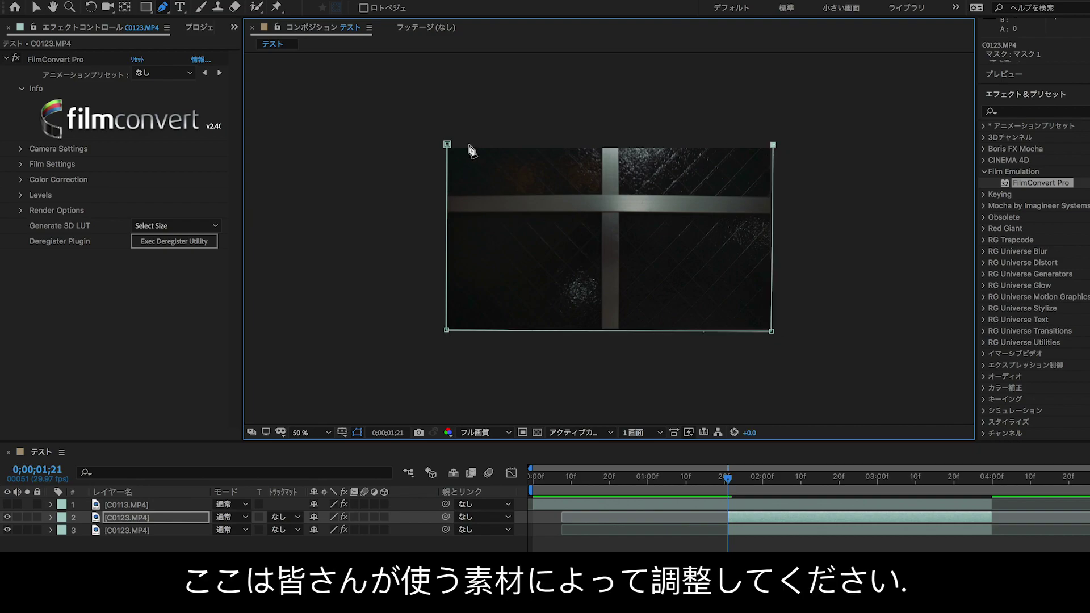
left_click(448, 147)
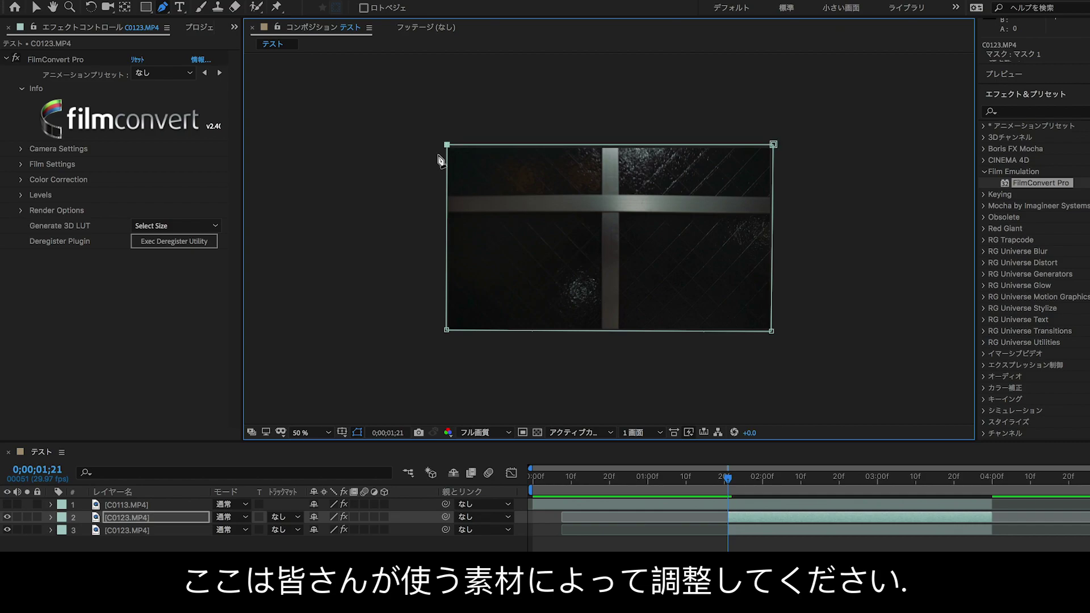
left_click(50, 517)
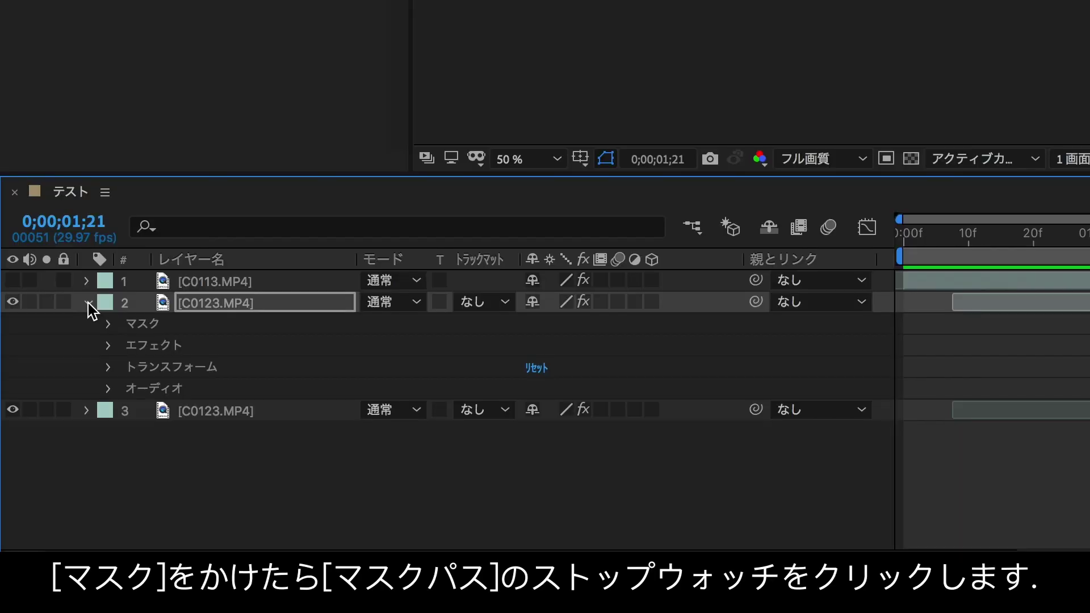
Expand Mask 1's properties and turn on Mask Path keyframing
left_click(109, 324)
left_click(128, 346)
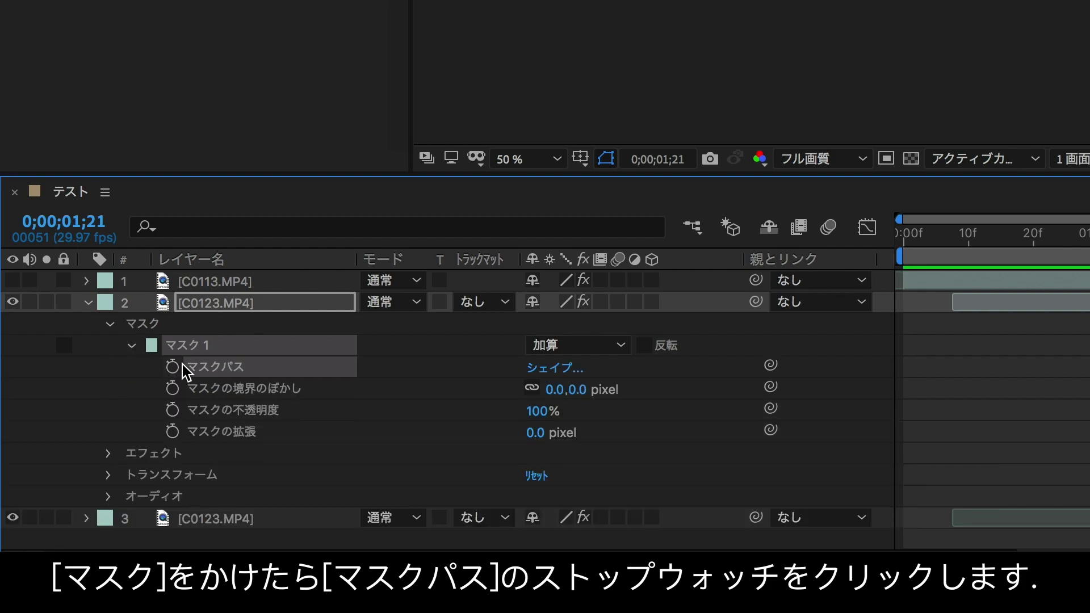
left_click(176, 367)
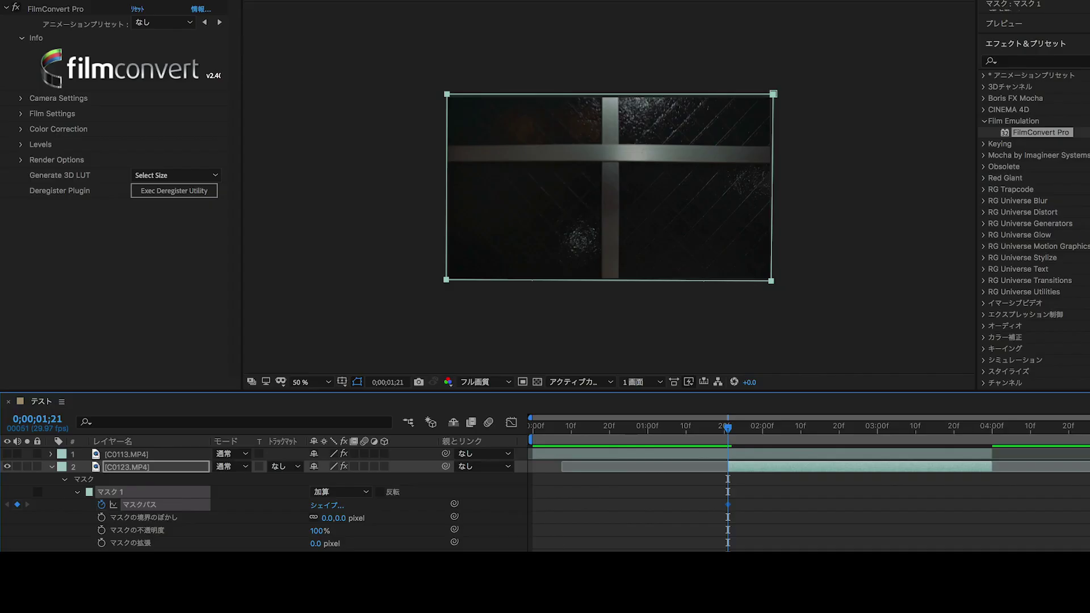
key("equal")
key("equal")
key("equal")
key("equal")
key("equal")
key("equal")
key("equal")
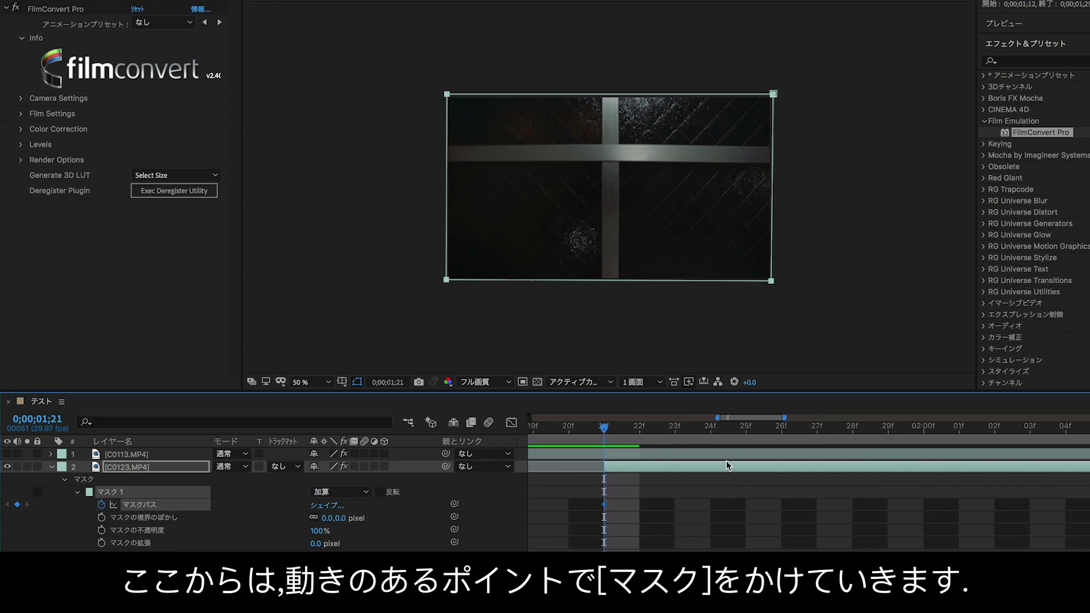
At 0;00;02;05, add a top-edge point and move the mask's left corners onto the window frame
left_click_drag(606, 430, 959, 430)
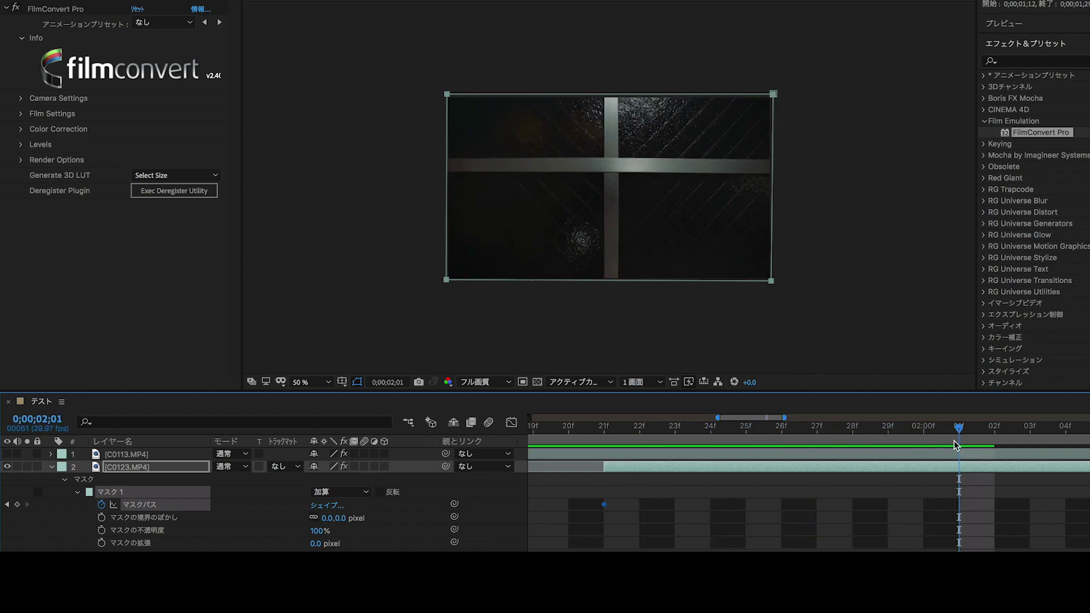
scroll(813, 499, "right", 3)
scroll(813, 499, "down", 4)
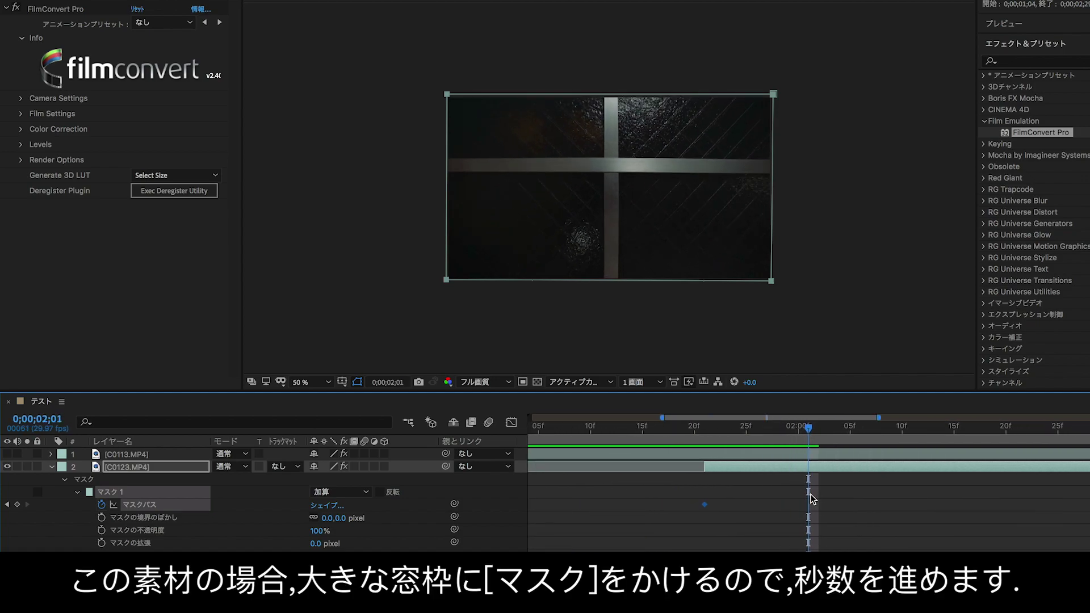
left_click_drag(699, 427, 731, 427)
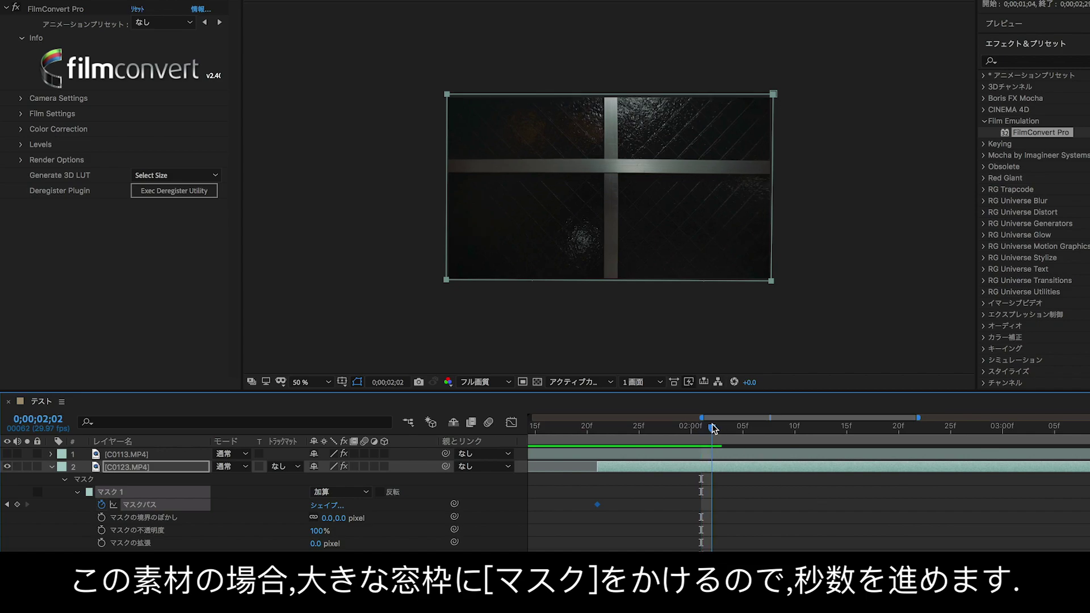
left_click_drag(734, 428, 742, 427)
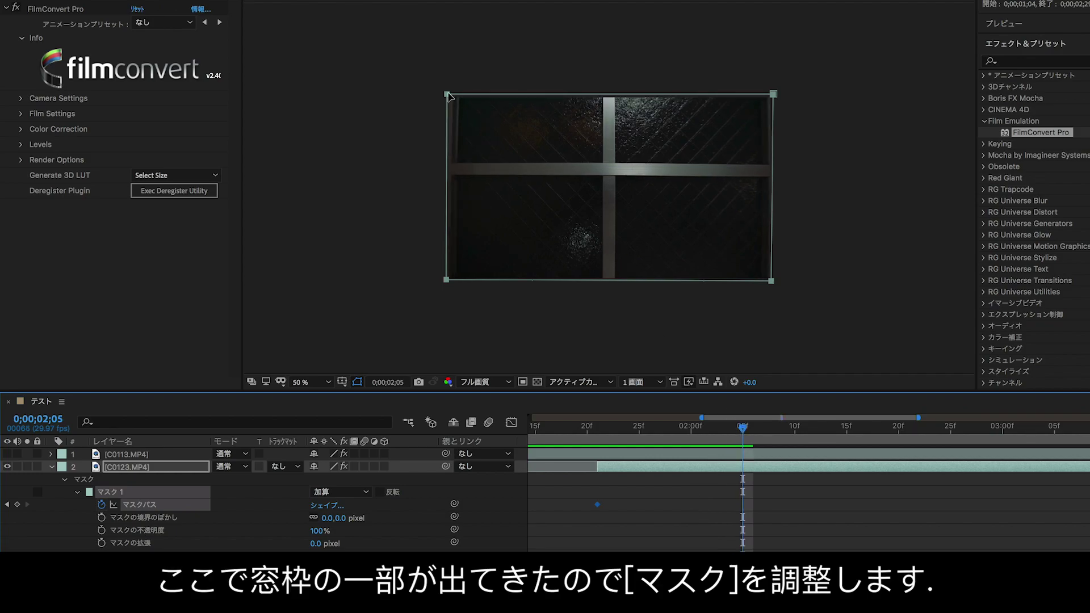
left_click(608, 94)
left_click_drag(448, 95, 456, 98)
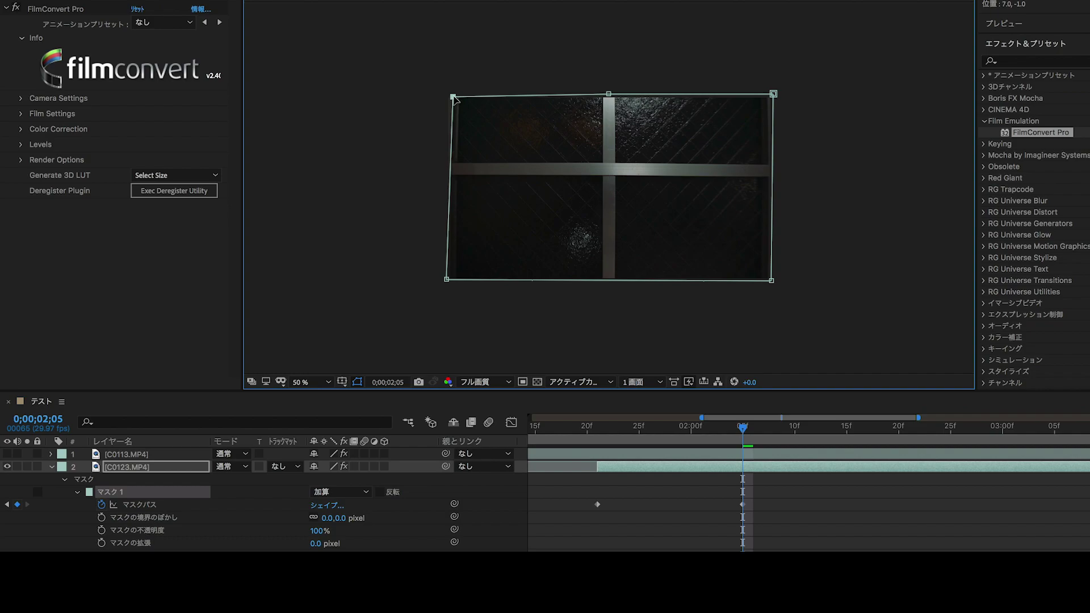
left_click_drag(446, 278, 448, 281)
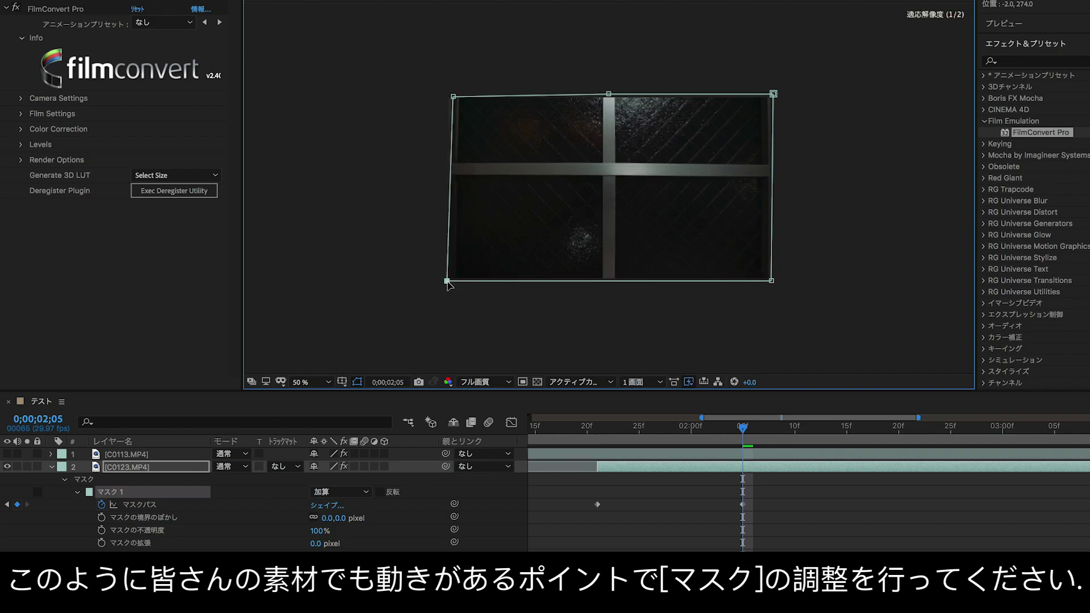
Pull Mask 1's corners inward to fit the window frame across the next two frames
left_click_drag(774, 94, 755, 95)
key("Page_Down")
key("Page_Down")
left_click_drag(769, 280, 754, 280)
left_click_drag(453, 97, 462, 97)
left_click_drag(448, 281, 459, 280)
key("Page_Down")
left_click_drag(755, 96, 747, 93)
left_click_drag(754, 280, 748, 282)
left_click_drag(459, 279, 462, 280)
left_click_drag(462, 96, 465, 94)
left_click_drag(463, 280, 464, 282)
Keep squaring the mask to the window frame, shifting the right corners left over two more frames
key("Page_Down")
key("Page_Down")
left_click_drag(749, 281, 736, 284)
left_click_drag(747, 93, 733, 93)
left_click_drag(466, 94, 474, 93)
left_click_drag(464, 283, 470, 282)
key("Page_Down")
On the following frame, raise the mask's bottom corners and pull the right corners inward
key("Page_Down")
left_click_drag(734, 282, 719, 279)
left_click_drag(734, 93, 720, 93)
left_click_drag(473, 93, 477, 92)
left_click_drag(470, 282, 475, 281)
key("Page_Down")
left_click_drag(720, 279, 714, 273)
left_click_drag(477, 282, 480, 273)
left_click_drag(476, 93, 478, 92)
left_click_drag(721, 93, 714, 93)
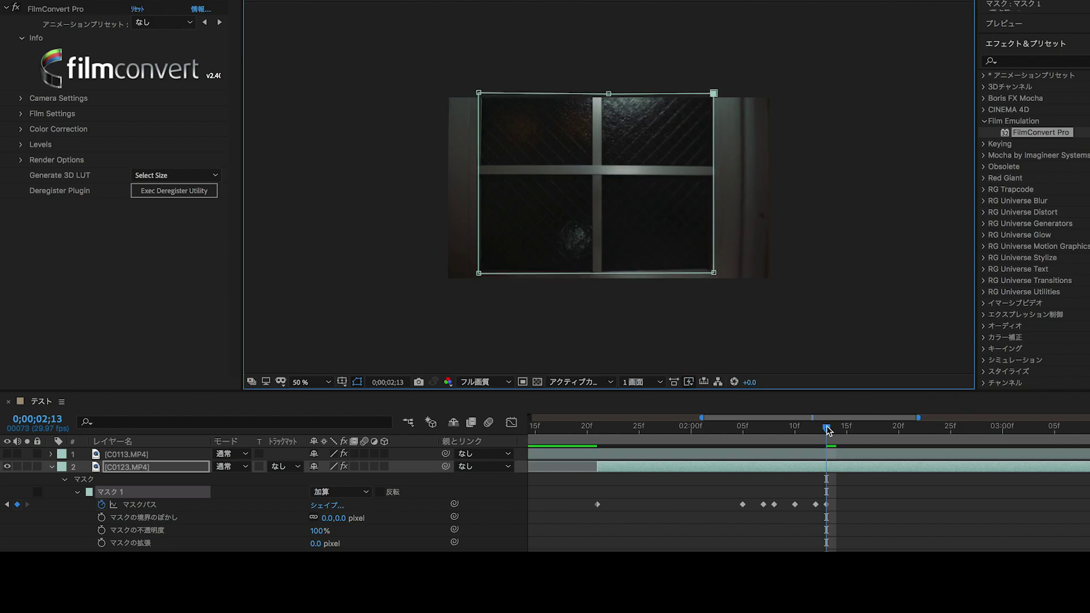
left_click_drag(828, 430, 847, 430)
left_click_drag(479, 92, 482, 92)
left_click_drag(479, 273, 483, 268)
left_click_drag(713, 273, 702, 265)
left_click_drag(713, 92, 704, 94)
Track the window over the next frames, moving the mask's right edge in and left edge along
key("Page_Down")
key("Page_Down")
left_click_drag(701, 265, 692, 261)
left_click_drag(704, 94, 693, 93)
left_click_drag(483, 268, 483, 263)
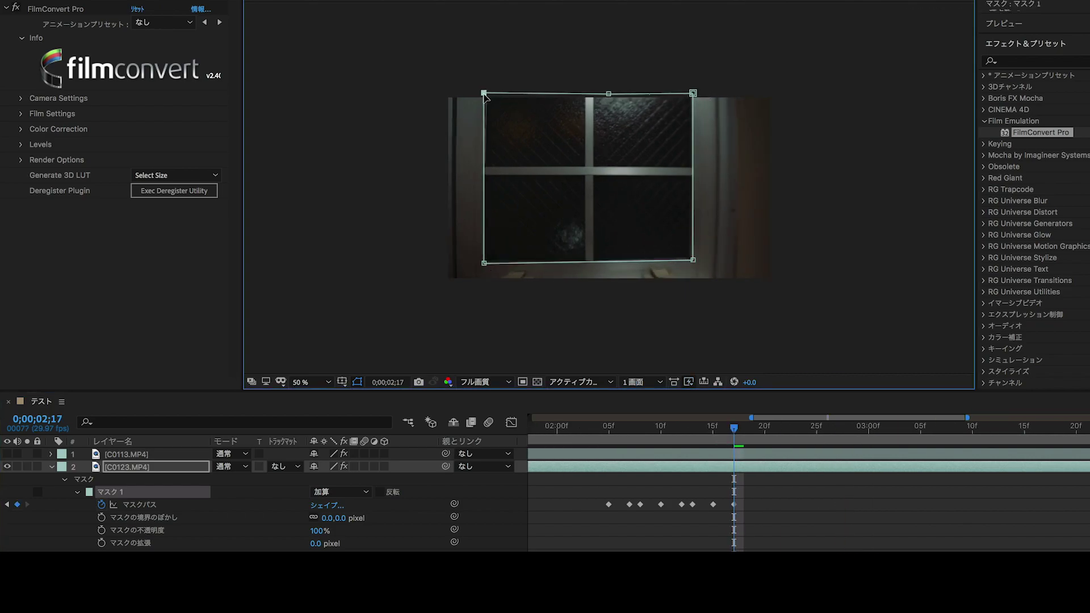
key("Page_Down")
key("Page_Down")
left_click_drag(484, 93, 477, 93)
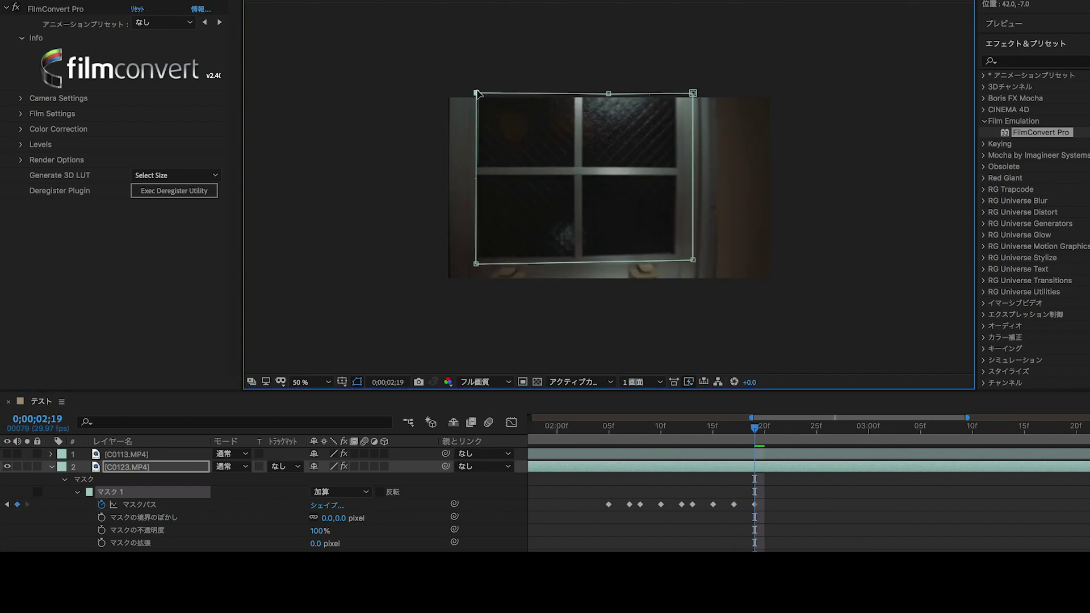
left_click_drag(692, 92, 676, 92)
left_click_drag(693, 259, 677, 258)
left_click(765, 431)
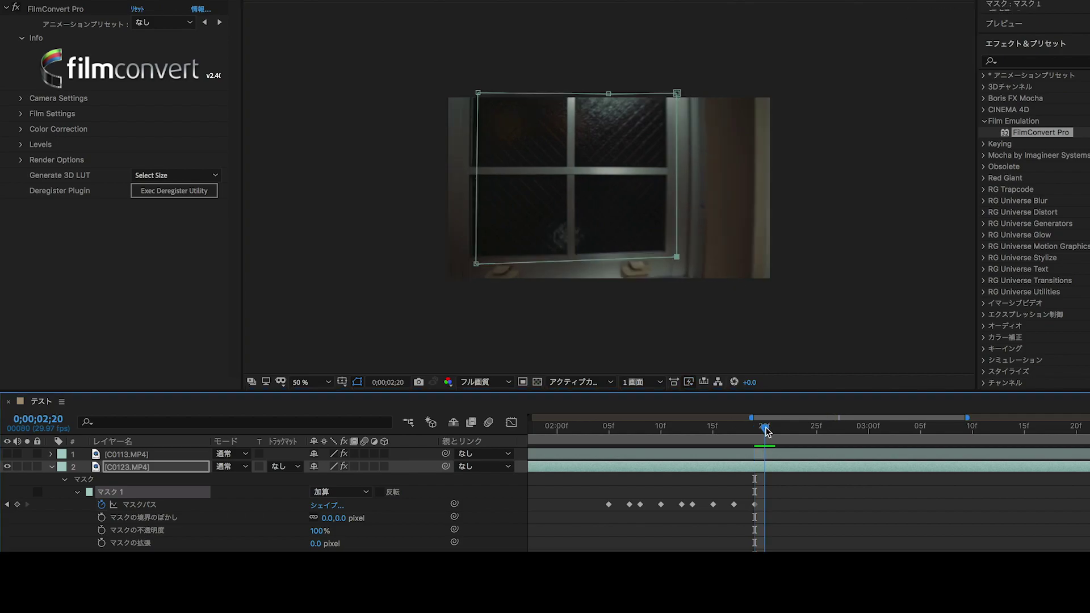
left_click_drag(476, 264, 471, 258)
left_click_drag(478, 92, 472, 93)
left_click_drag(677, 257, 666, 253)
left_click_drag(676, 93, 666, 93)
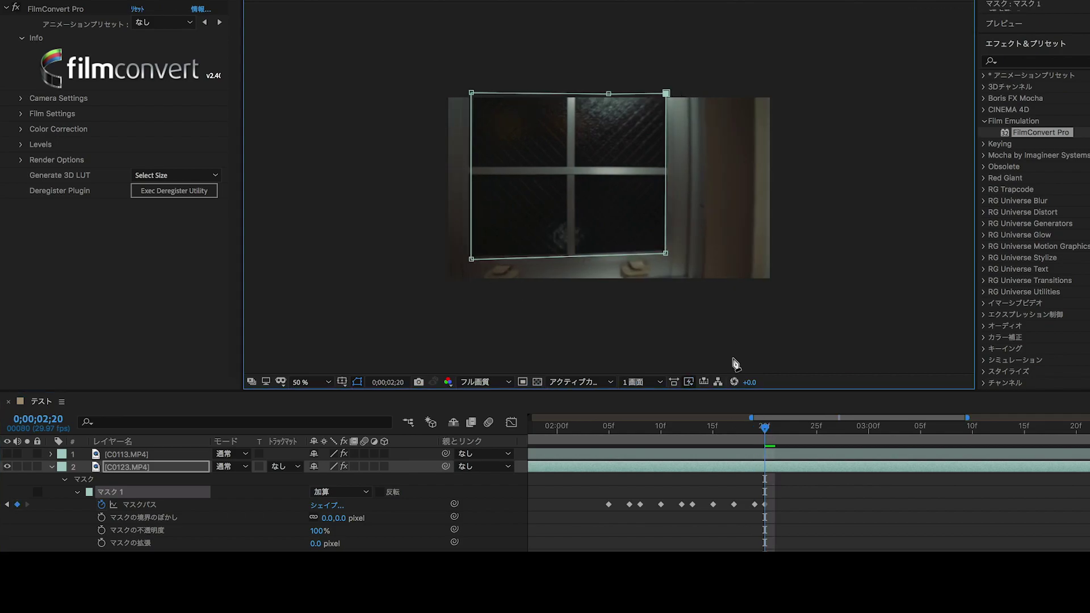
Continue frame by frame, shifting both mask edges left as the window slides out
key("Page_Down")
left_click_drag(471, 259, 464, 257)
left_click_drag(471, 93, 463, 92)
left_click_drag(665, 252, 656, 250)
left_click_drag(666, 92, 657, 93)
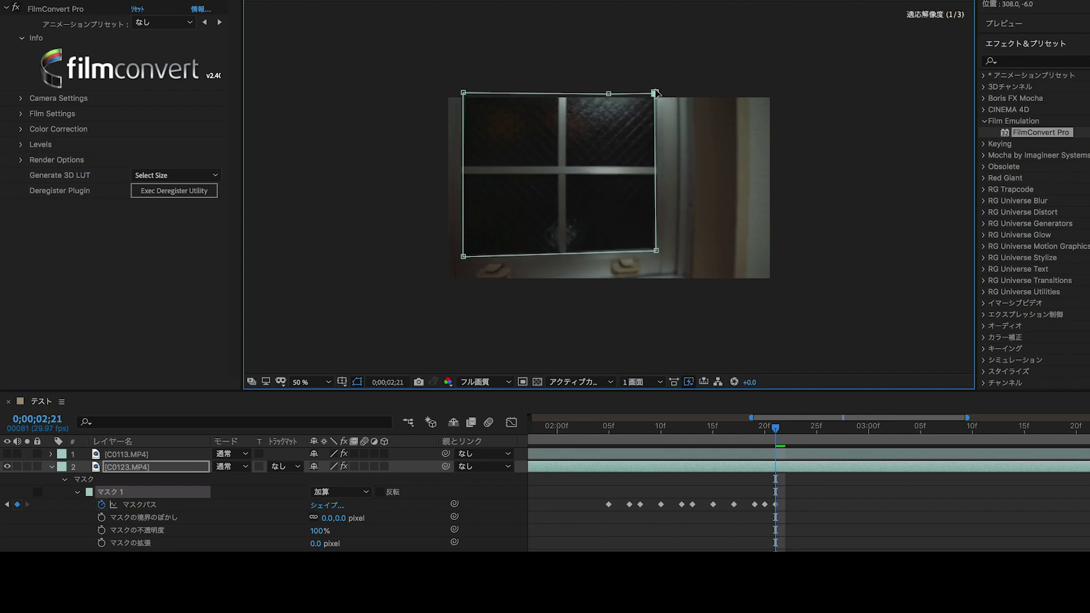
key("Page_Down")
key("Page_Down")
left_click_drag(463, 257, 444, 256)
left_click_drag(463, 92, 443, 92)
left_click_drag(656, 250, 634, 248)
left_click_drag(656, 92, 637, 92)
Over several more frames, move the right mask corners steadily left with the window's edge
key("Page_Down")
key("Page_Down")
left_click_drag(634, 248, 612, 244)
left_click_drag(636, 92, 613, 92)
key("Page_Down")
key("Page_Down")
left_click_drag(611, 244, 589, 243)
left_click_drag(612, 92, 578, 92)
key("Page_Down")
key("Page_Down")
left_click_drag(589, 243, 565, 245)
key("Page_Down")
key("Page_Down")
left_click_drag(578, 92, 566, 92)
left_click_drag(565, 244, 540, 246)
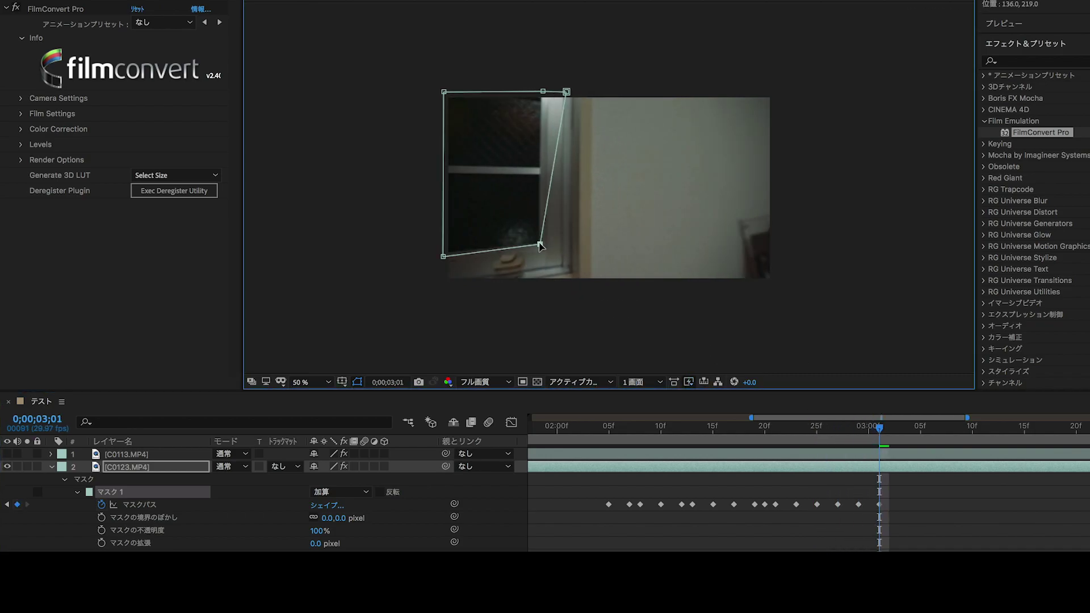
Check the top-right corner up close, collapse the mask to a sliver, and scrub back to review
key("z")
left_click(565, 92)
left_click(594, 176, "alt")
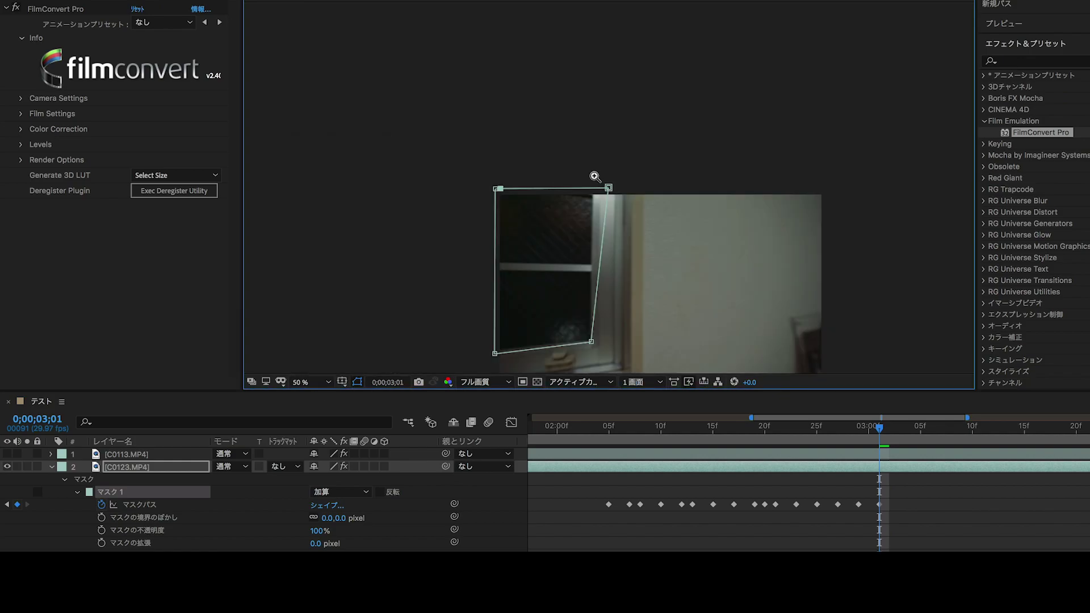
key("v")
left_click_drag(608, 187, 592, 187)
key("Page_Down")
key("Page_Down")
left_click_drag(591, 341, 565, 343)
left_click_drag(592, 187, 567, 191)
key("Page_Down")
key("Page_Down")
left_click_drag(565, 343, 498, 351)
left_click_drag(566, 190, 536, 190)
key("Page_Down")
key("Page_Down")
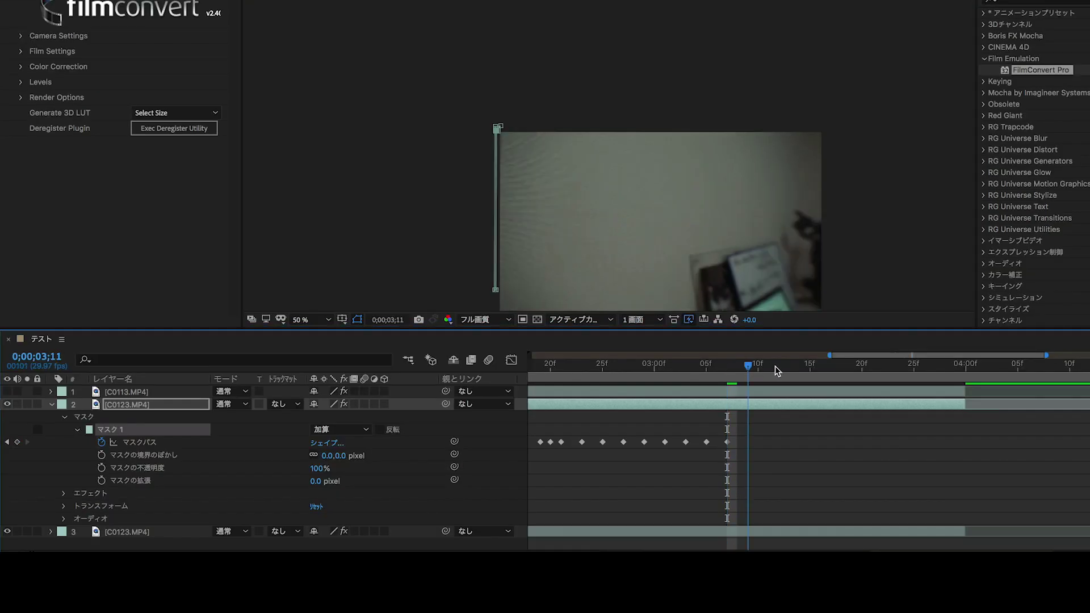
left_click_drag(727, 366, 613, 367)
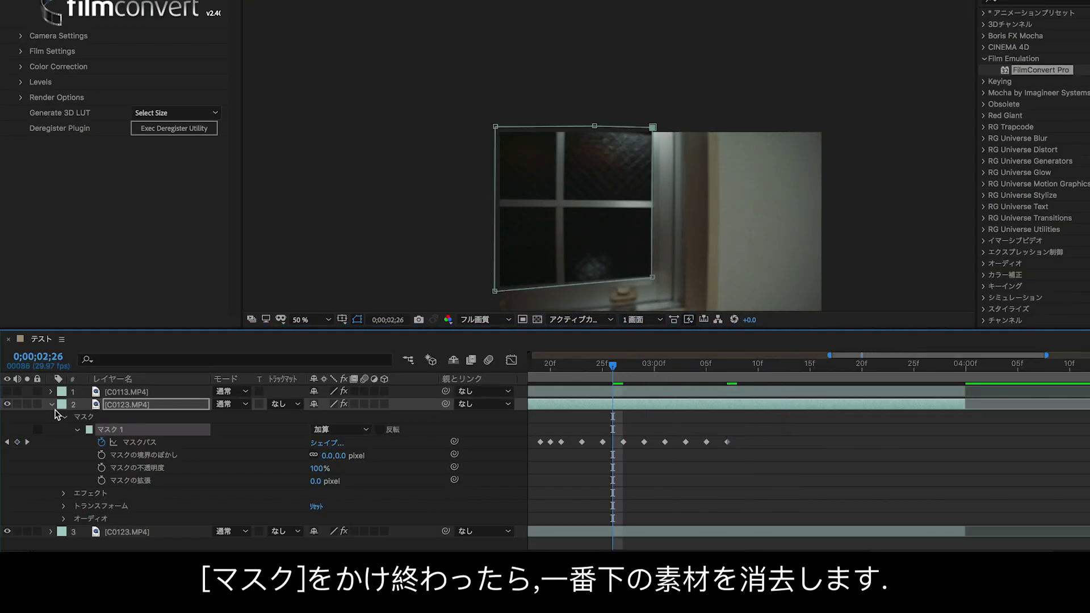
Delete the bottom duplicate C0123.MP4 layer
left_click(53, 404)
left_click(190, 489)
left_click(550, 418)
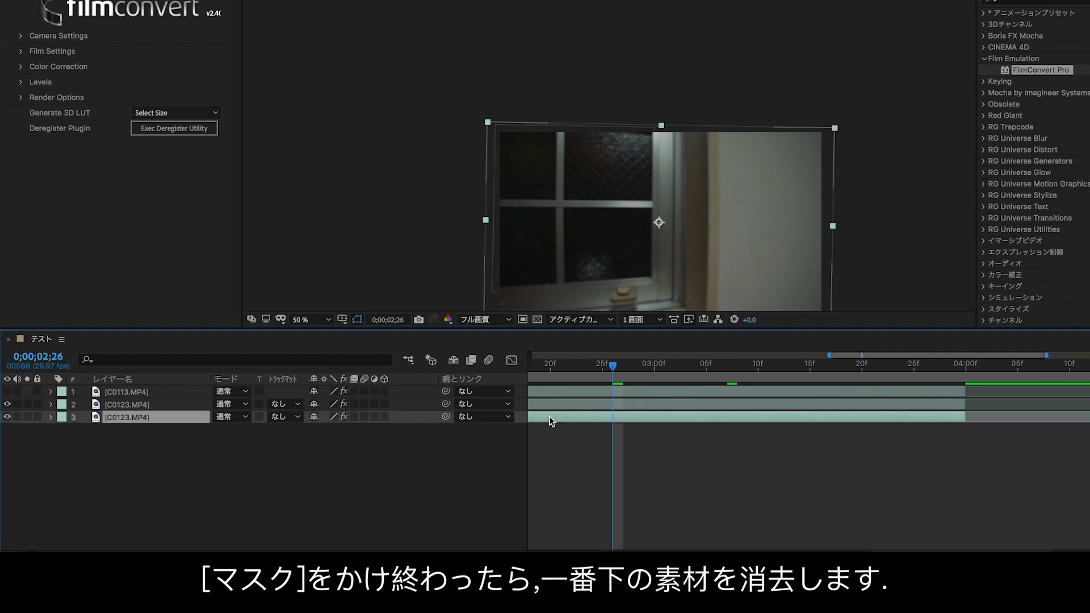
key("Delete")
Invert Mask 1 and move the masked C0123.MP4 layer above C0113.MP4
scroll(570, 434, "down", 6)
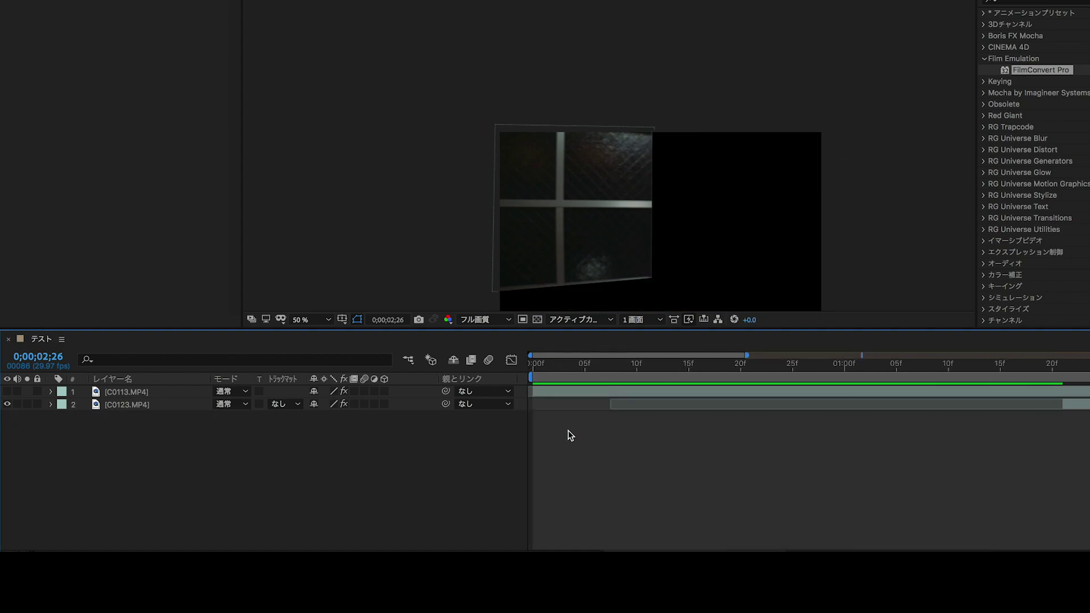
scroll(570, 435, "down", 1)
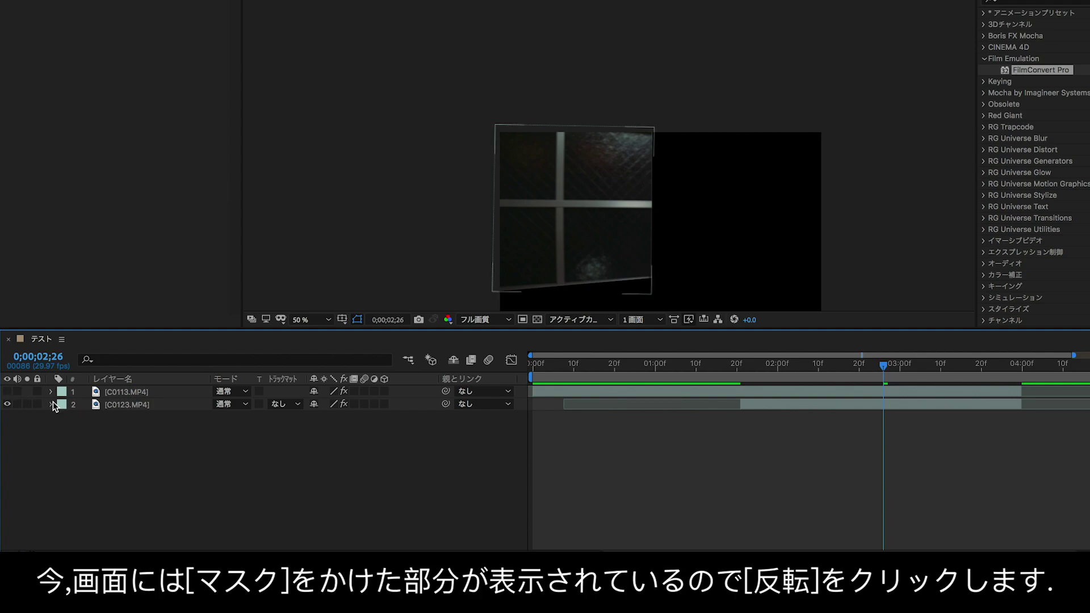
left_click(51, 404)
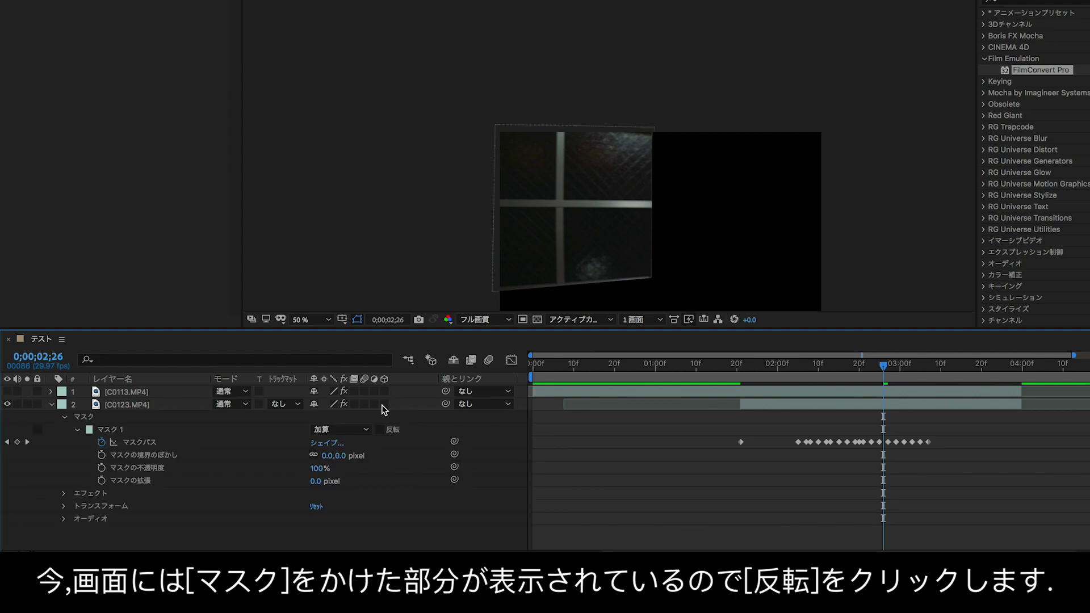
left_click(380, 430)
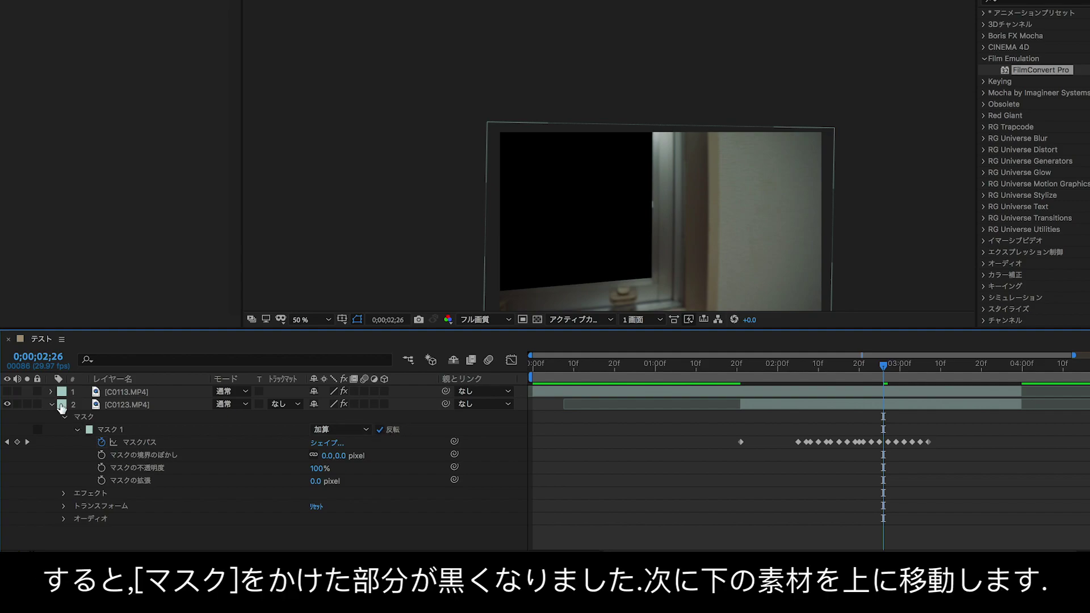
left_click_drag(115, 407, 116, 389)
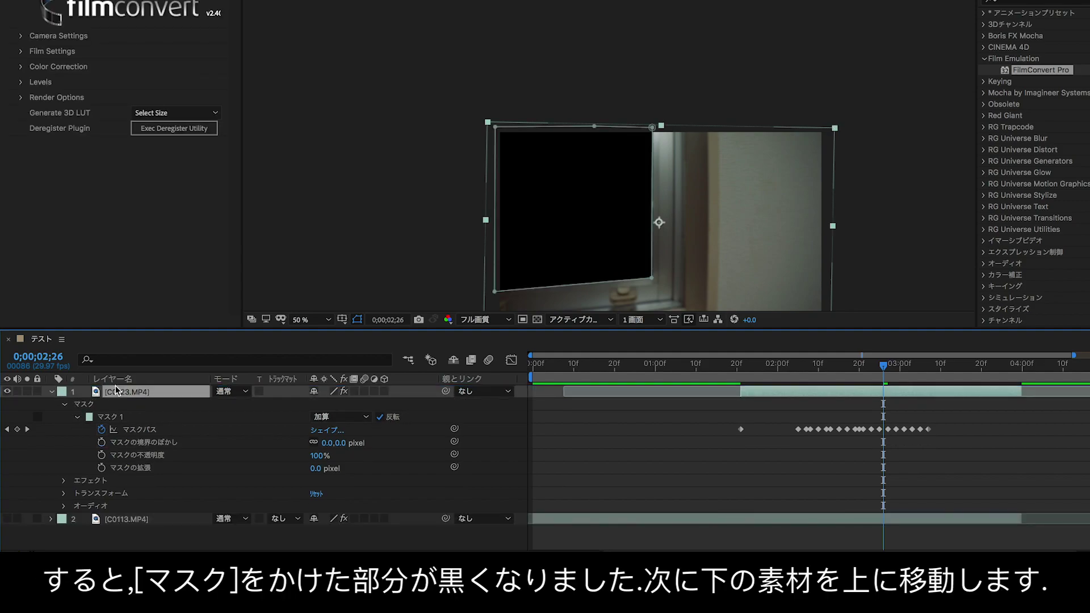
Show the C0113.MP4 neon layer, slide the masked C0123.MP4 layer later, and return to 02;00
left_click(9, 519)
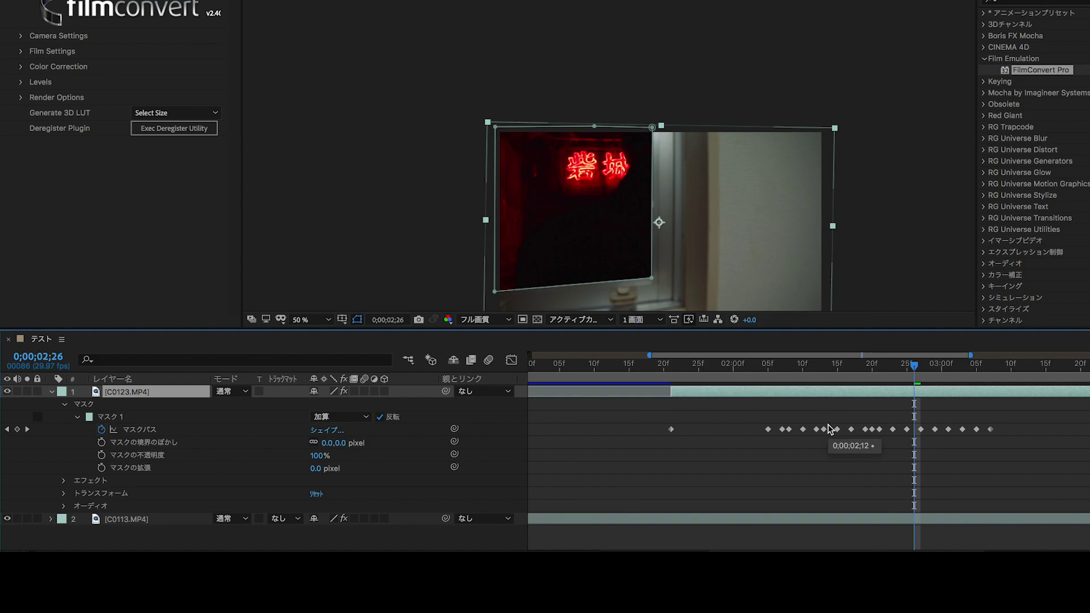
scroll(829, 430, "down", 2)
mouse_move(797, 398)
left_mouse_down()
mouse_move(864, 396)
mouse_move(877, 366)
mouse_move(988, 382)
left_mouse_up()
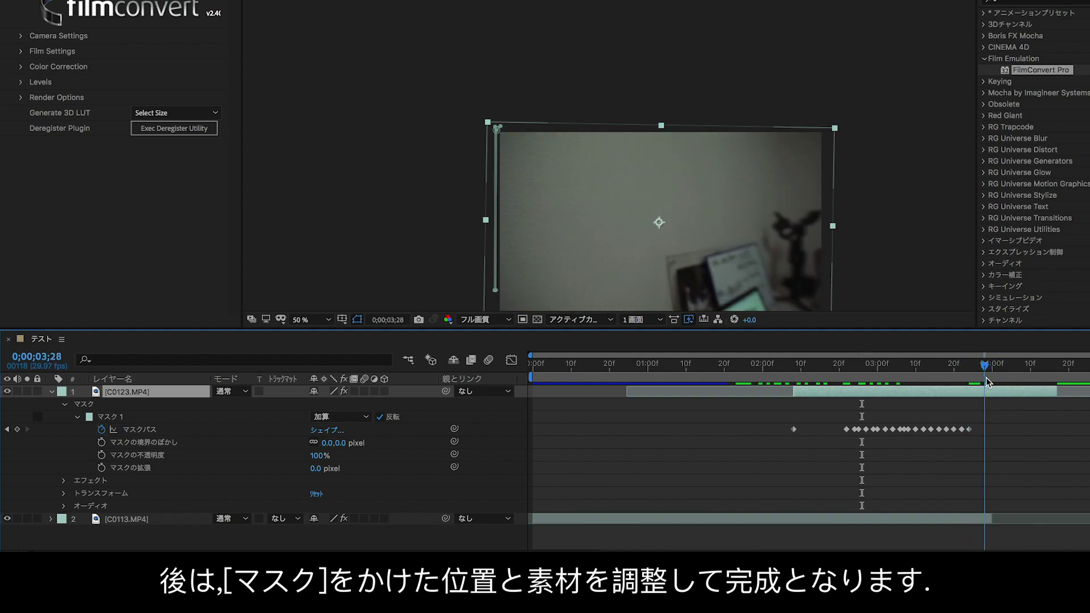
left_click_drag(988, 382, 763, 379)
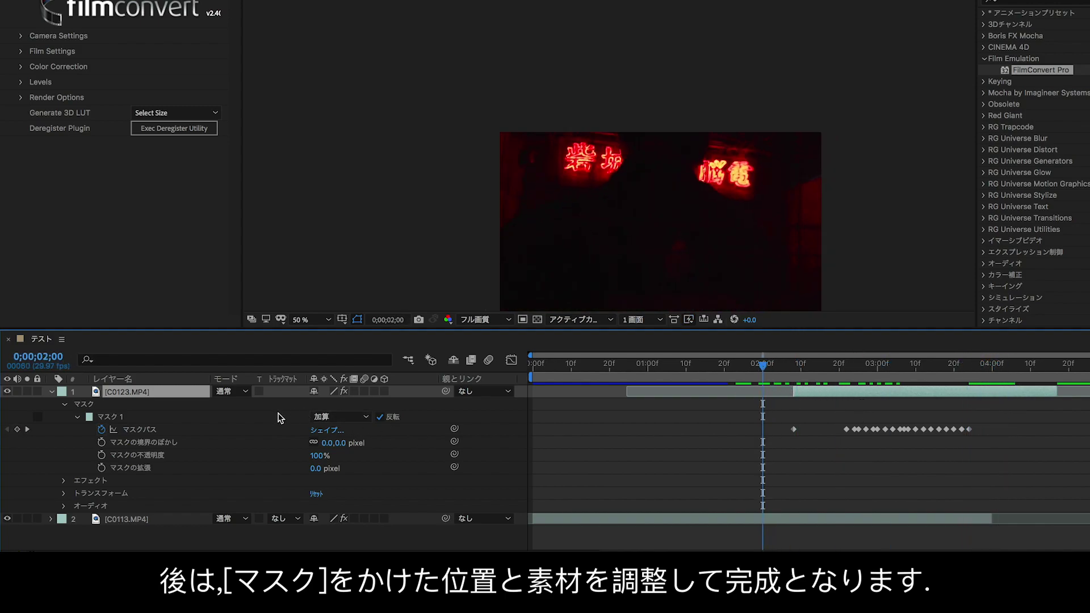
left_click(51, 392)
left_click(308, 318)
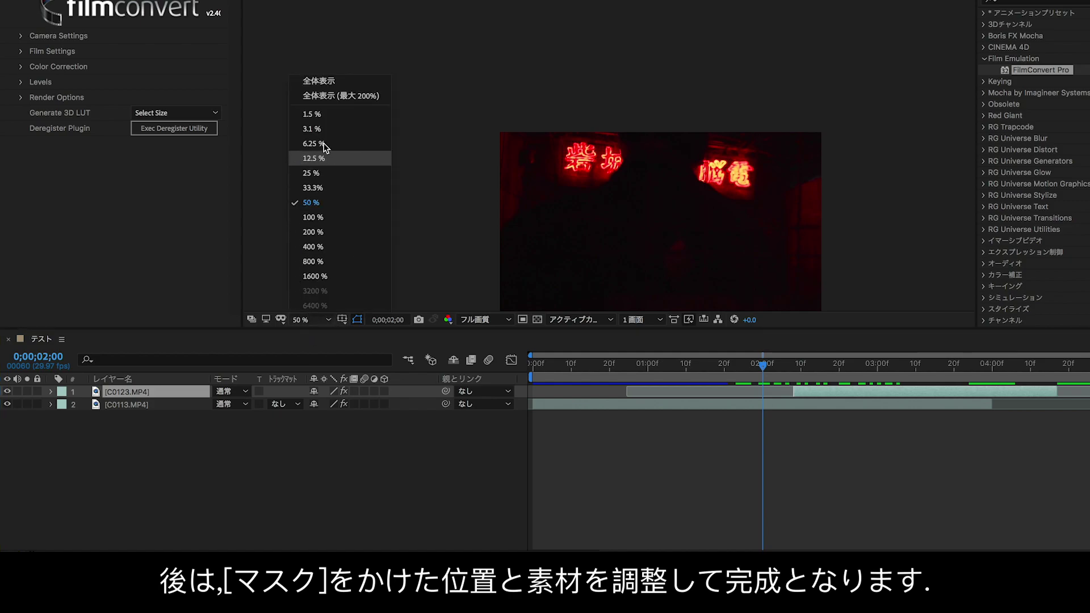
At 100% magnification, shift C0123.MP4 one frame later and preview the composite from 0;00;00;00
left_click(372, 87)
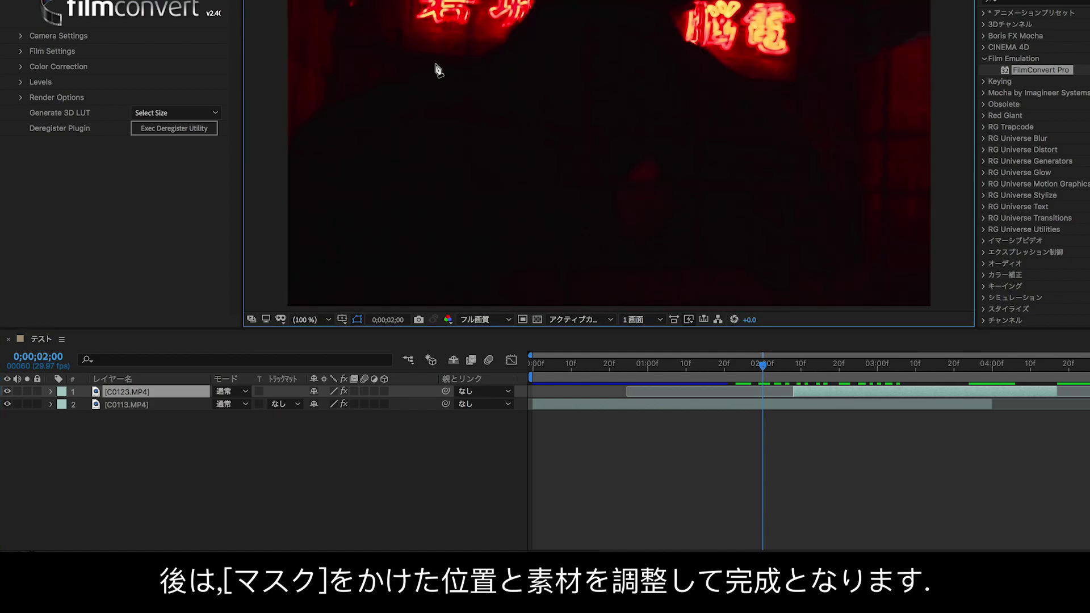
left_click(52, 392)
left_click_drag(949, 395, 946, 398)
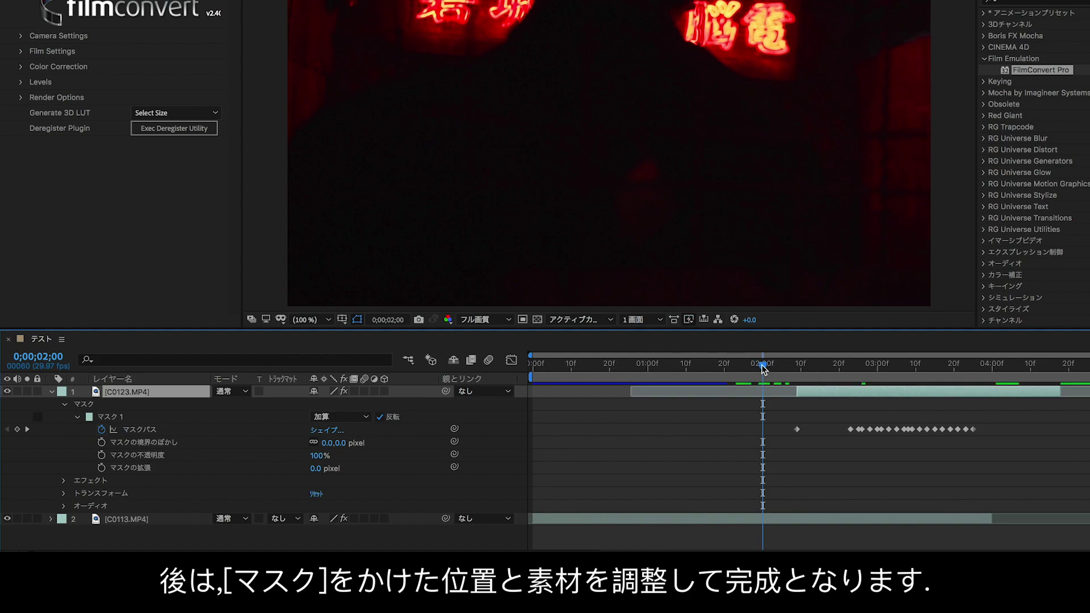
left_click_drag(763, 368, 497, 391)
key("space")
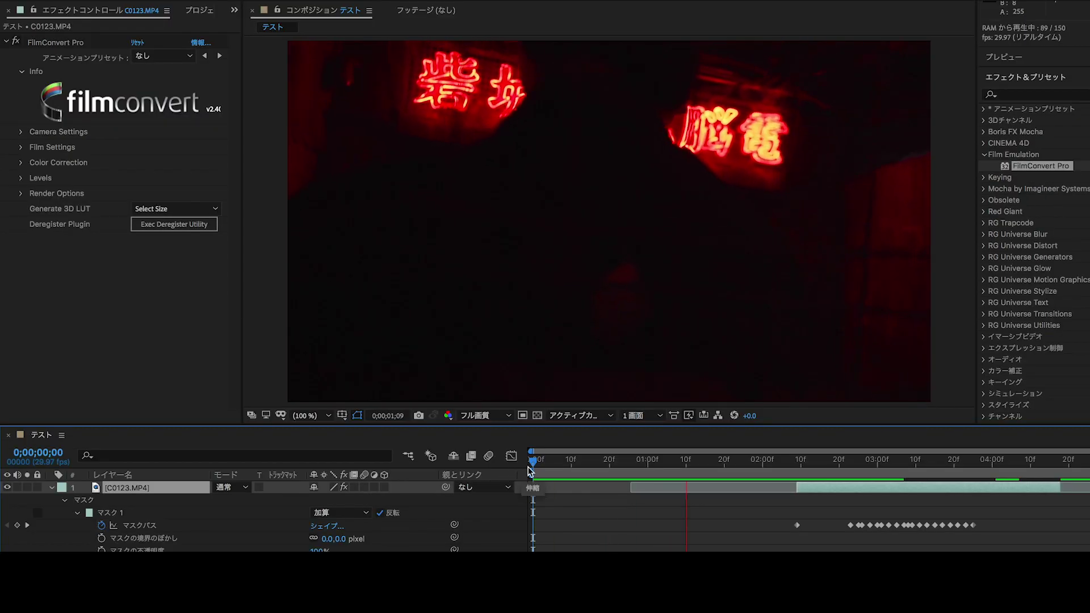